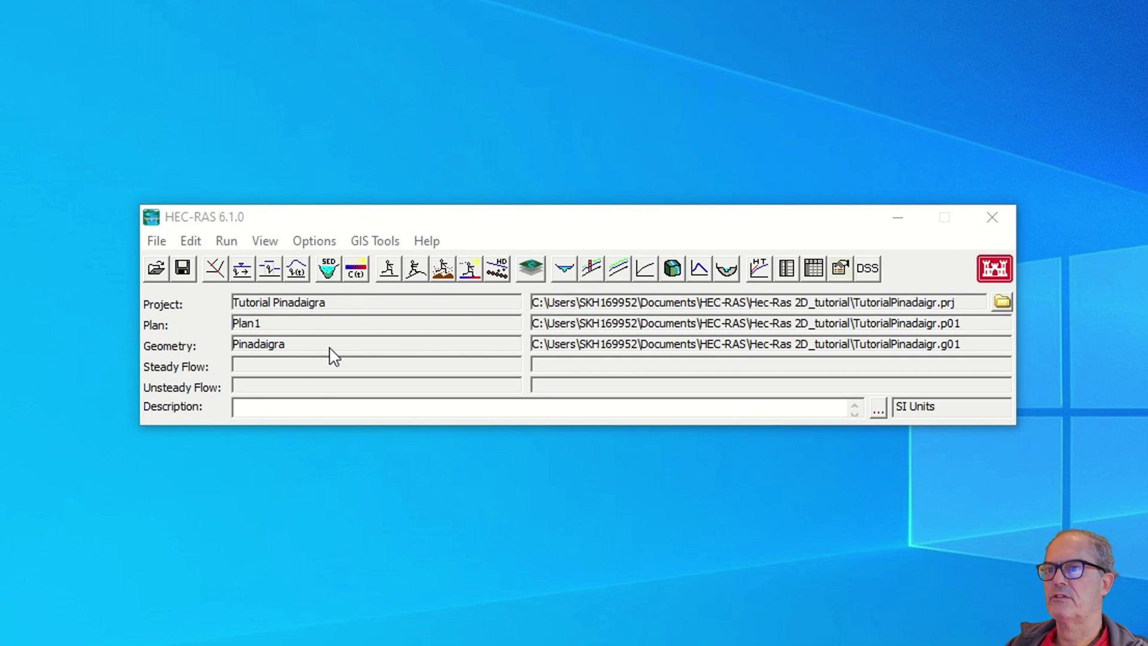
Open Plan1's Unsteady Flow Analysis window and check its 02OCT2020 Starting Date
{"action": "left_click", "coordinate": [421, 278]}
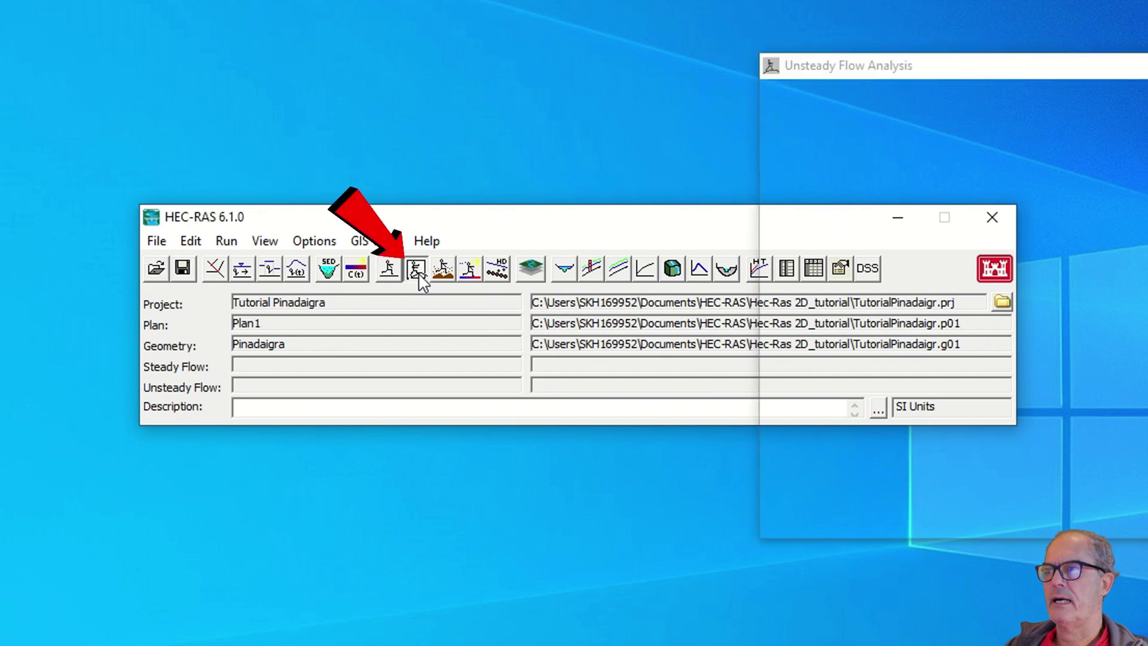
{"action": "left_click_drag", "start_coordinate": [969, 73], "coordinate": [731, 57]}
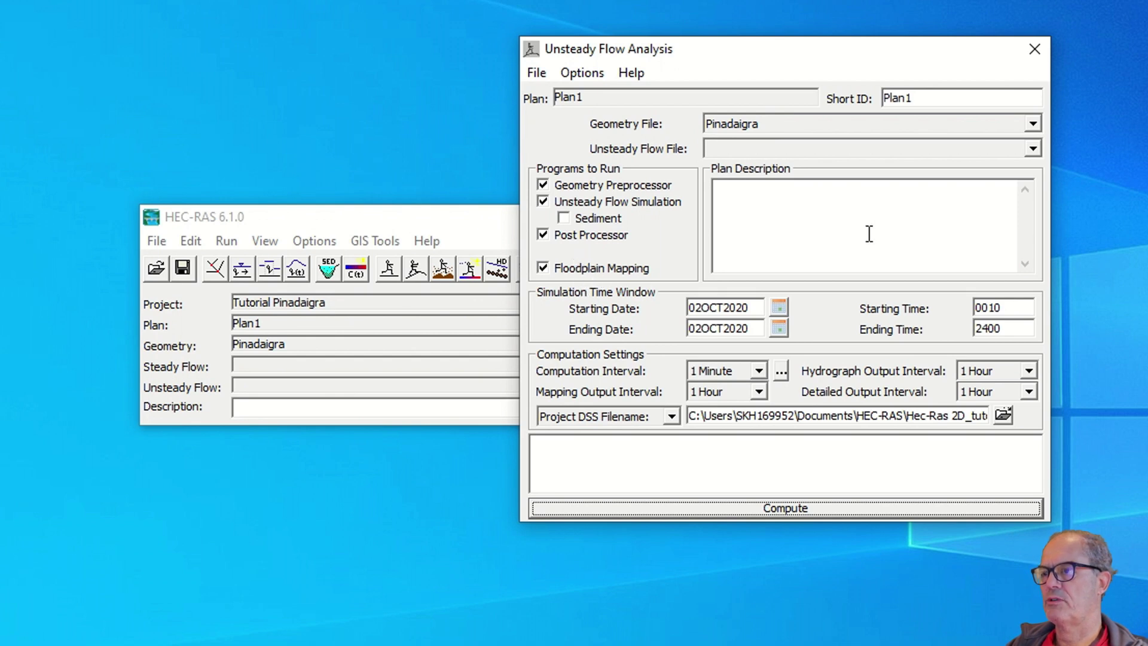
{"action": "left_click", "coordinate": [761, 309]}
{"action": "left_click_drag", "start_coordinate": [761, 308], "coordinate": [686, 309]}
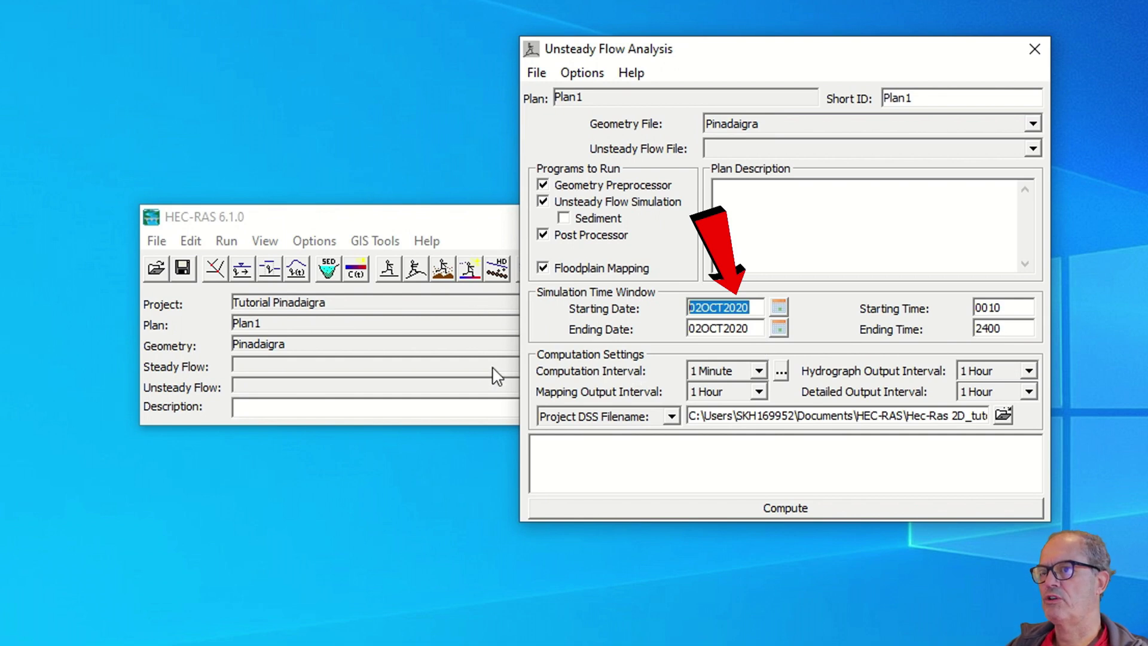
{"action": "left_click", "coordinate": [296, 269]}
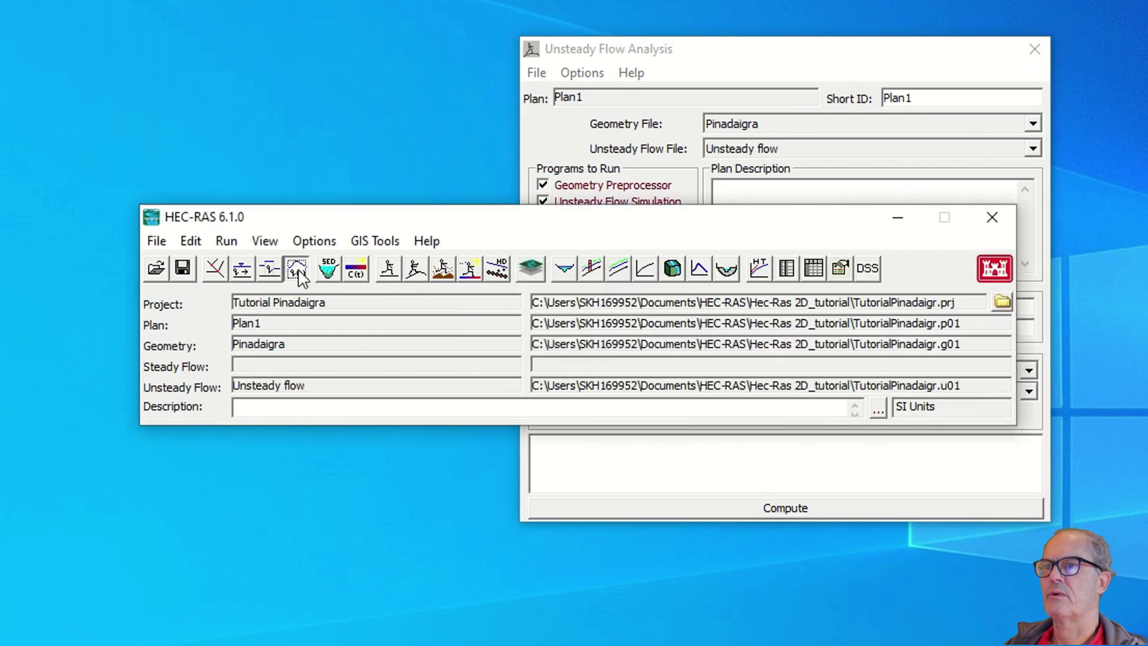
Open the BC Inflow flow hydrograph and check its first entry at 02Oct2020 0010
{"action": "left_click", "coordinate": [297, 270]}
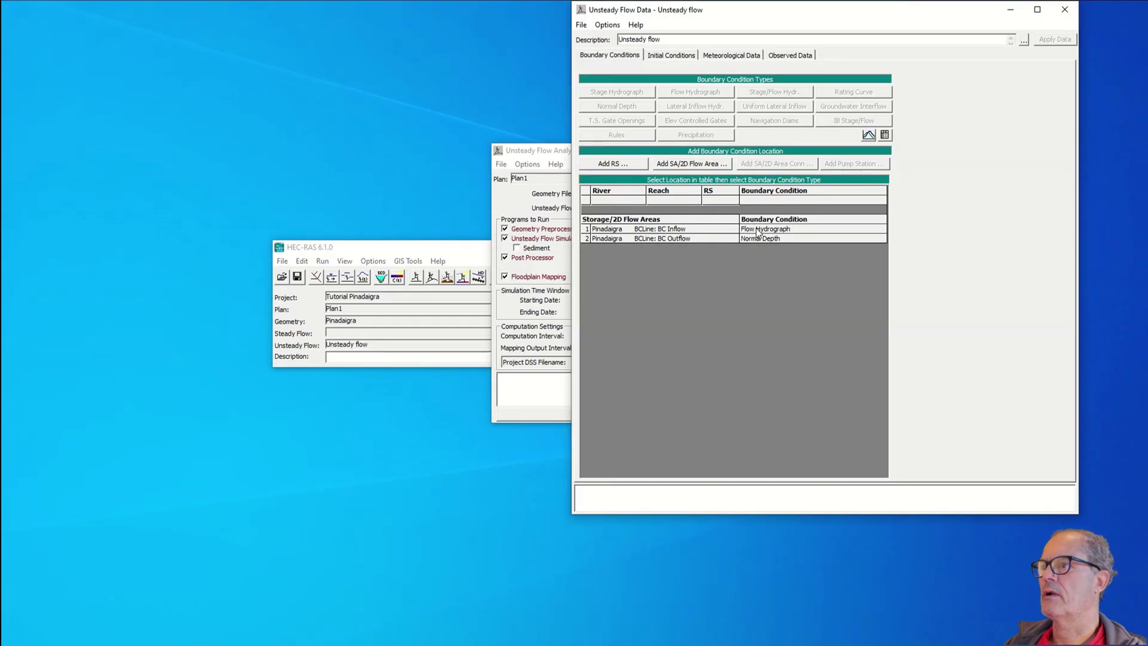
{"action": "double_click", "coordinate": [759, 230]}
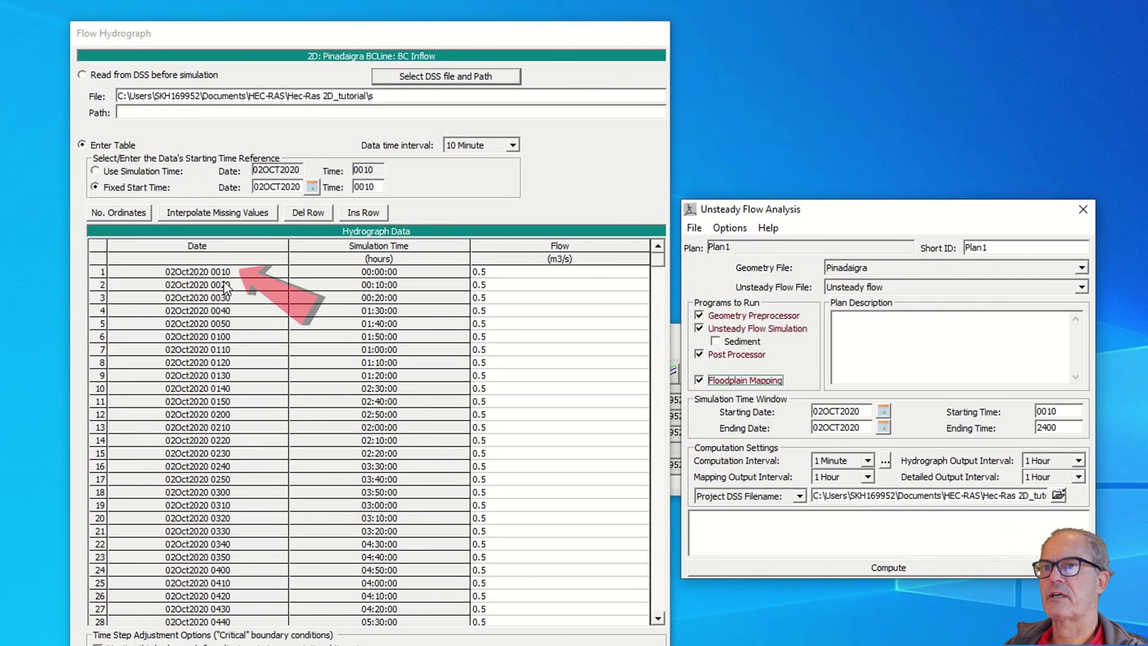
{"action": "left_click", "coordinate": [203, 289]}
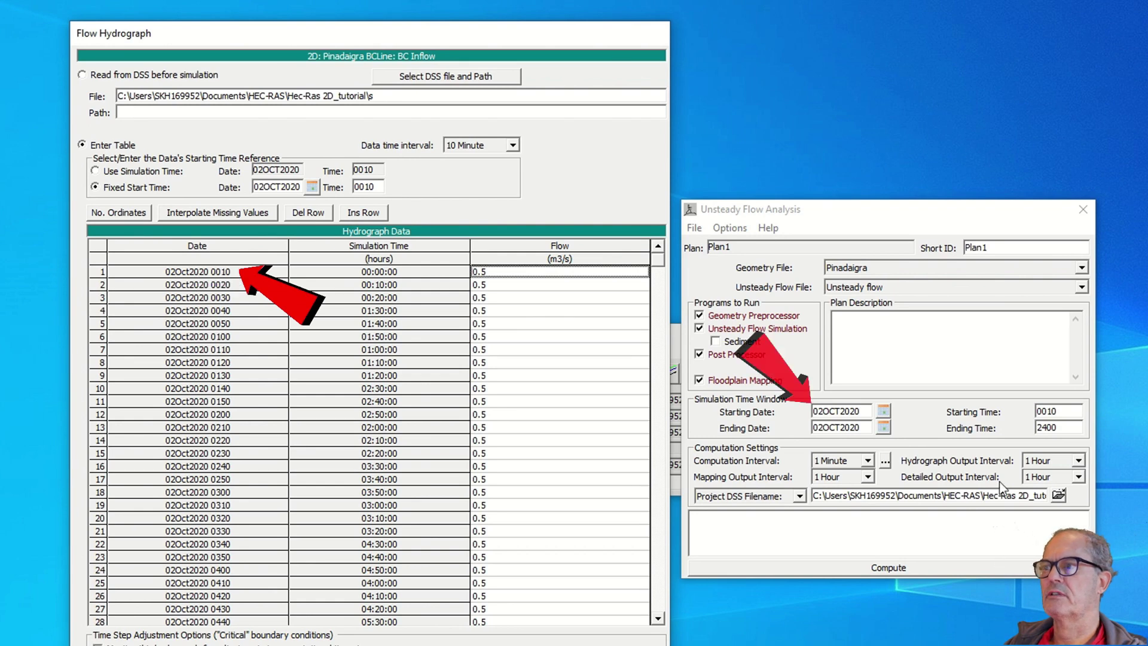
Compare the hydrograph span with the plan's Starting Date and Ending Date/Time 2400
{"action": "left_click", "coordinate": [862, 413]}
{"action": "double_click", "coordinate": [861, 413]}
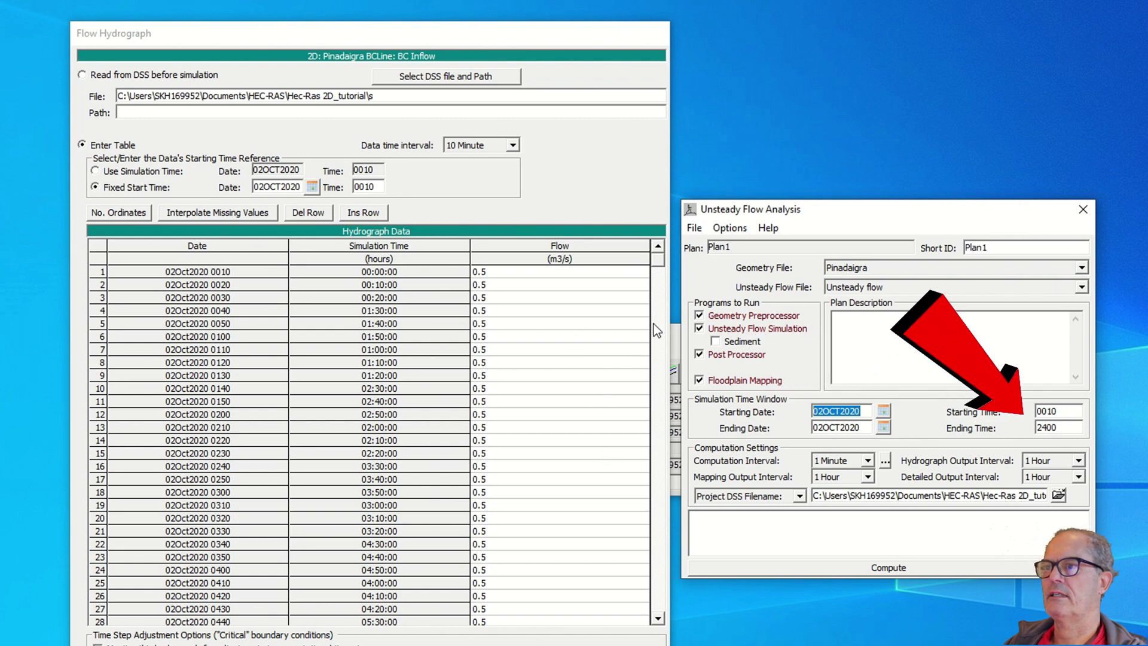
{"action": "left_click_drag", "start_coordinate": [657, 260], "coordinate": [658, 605]}
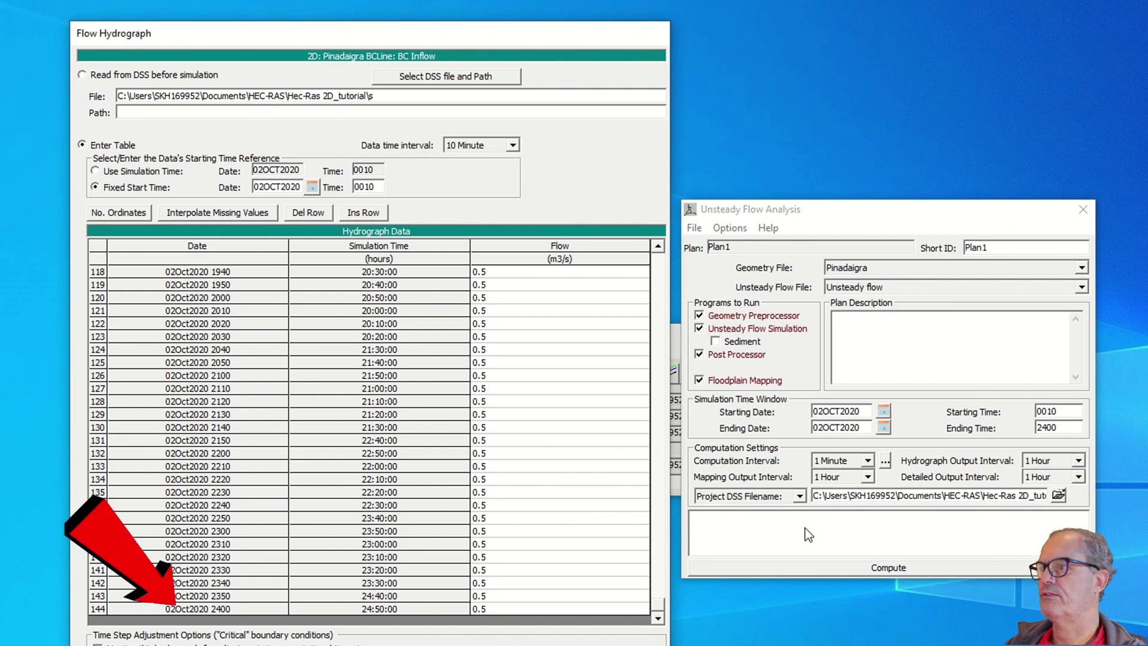
{"action": "left_click_drag", "start_coordinate": [868, 428], "coordinate": [794, 428]}
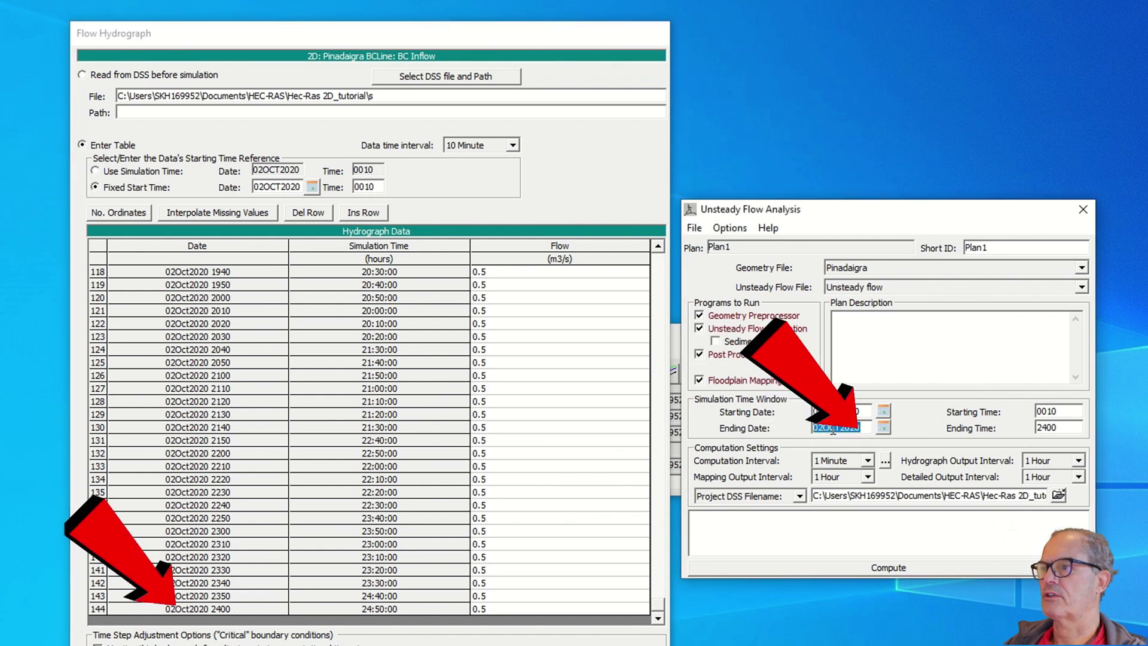
{"action": "left_click_drag", "start_coordinate": [1066, 427], "coordinate": [1018, 433]}
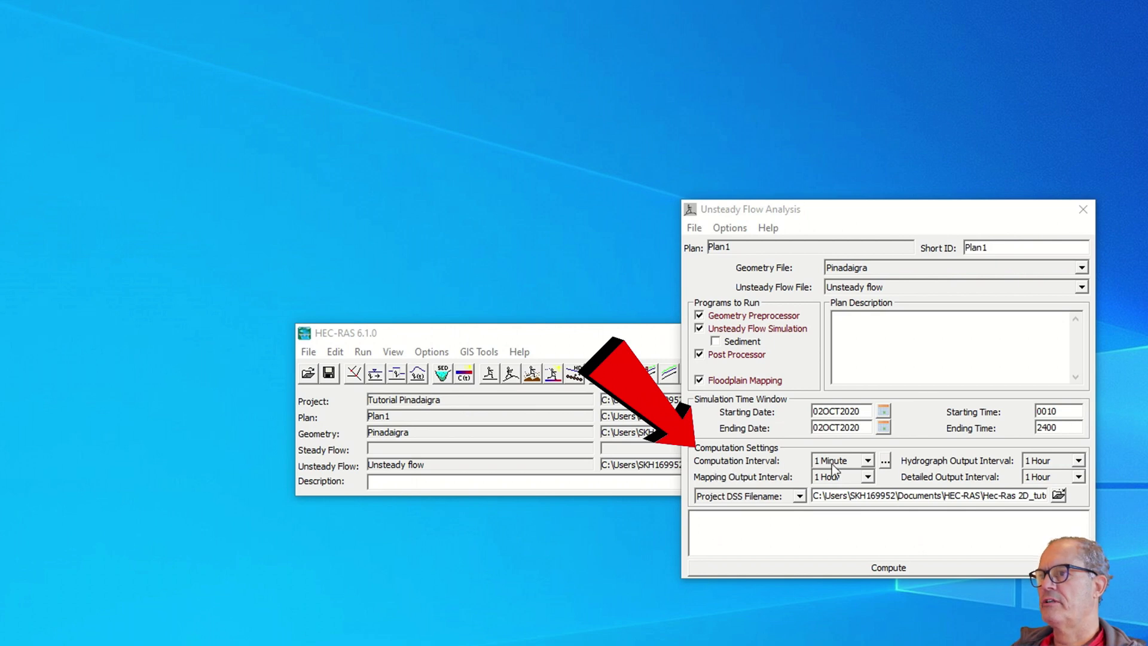
Change the Computation Interval from 1 Minute to 1 Second
{"action": "left_click", "coordinate": [868, 461]}
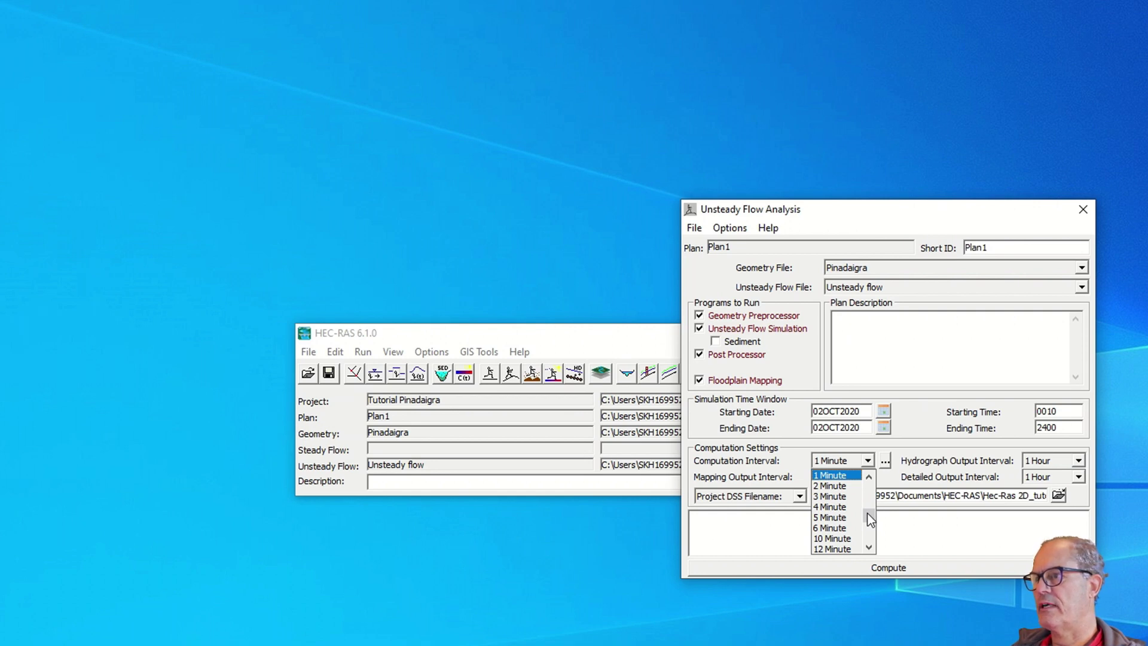
{"action": "left_click", "coordinate": [868, 476]}
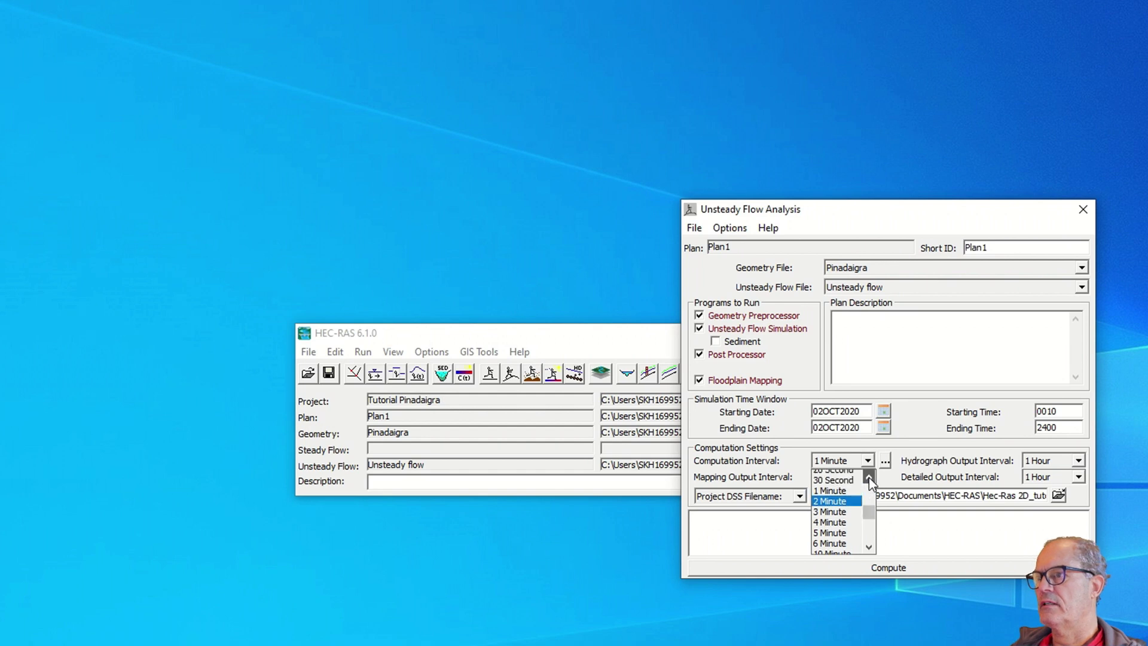
{"action": "left_click", "coordinate": [869, 476]}
{"action": "left_click", "coordinate": [869, 476]}
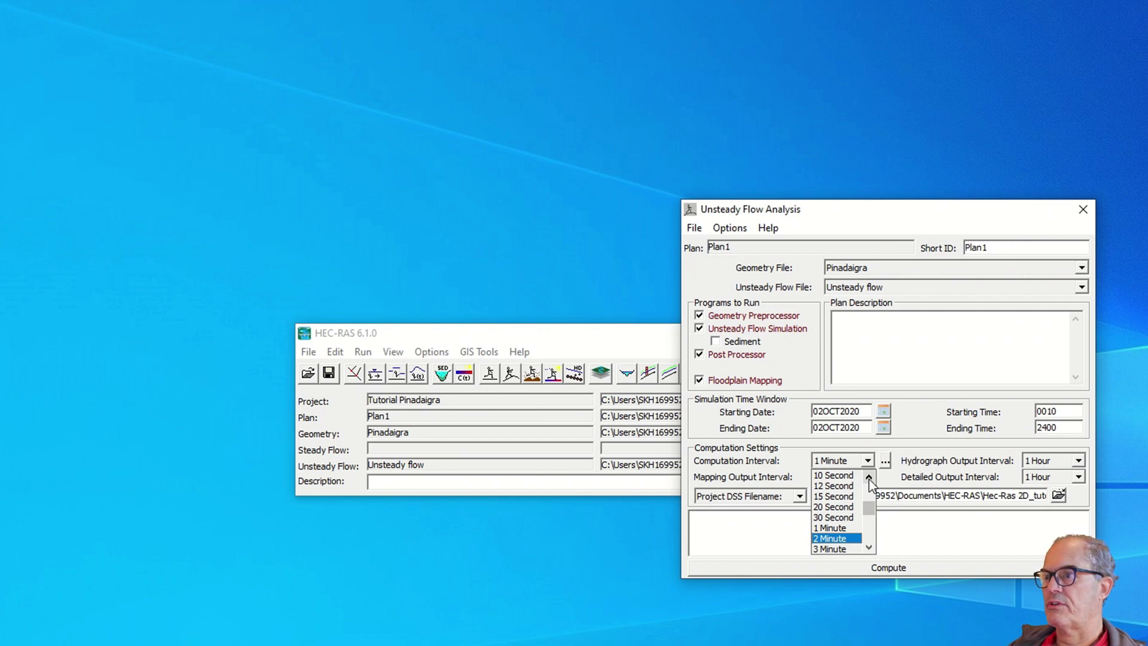
{"action": "left_click_drag", "start_coordinate": [868, 510], "coordinate": [869, 495]}
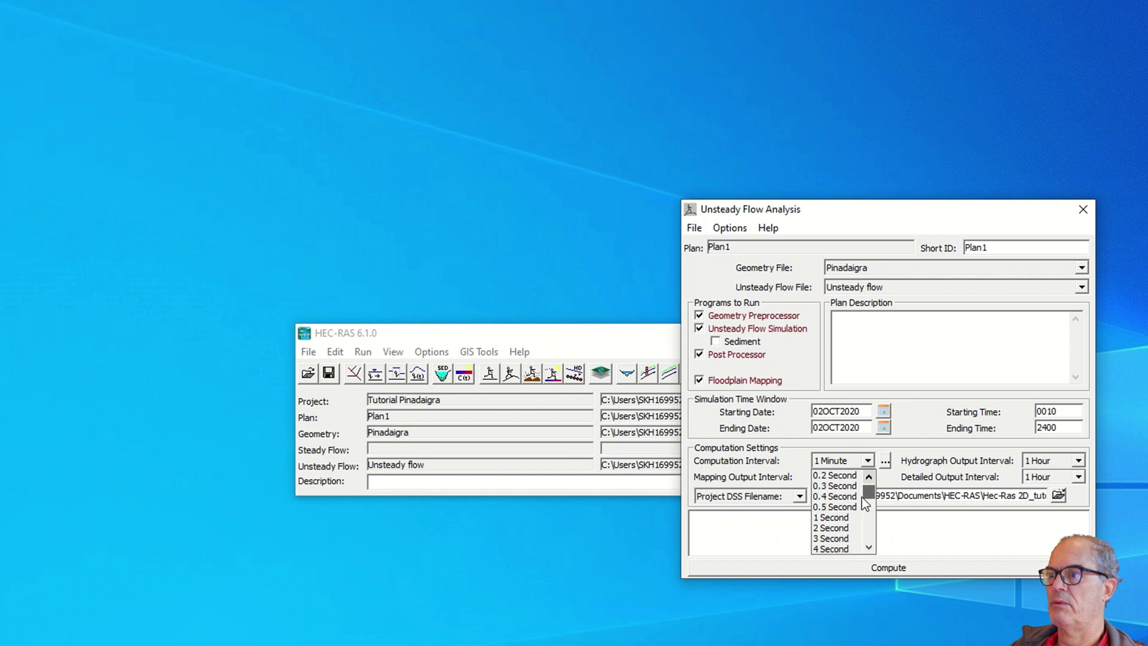
{"action": "left_click", "coordinate": [844, 517]}
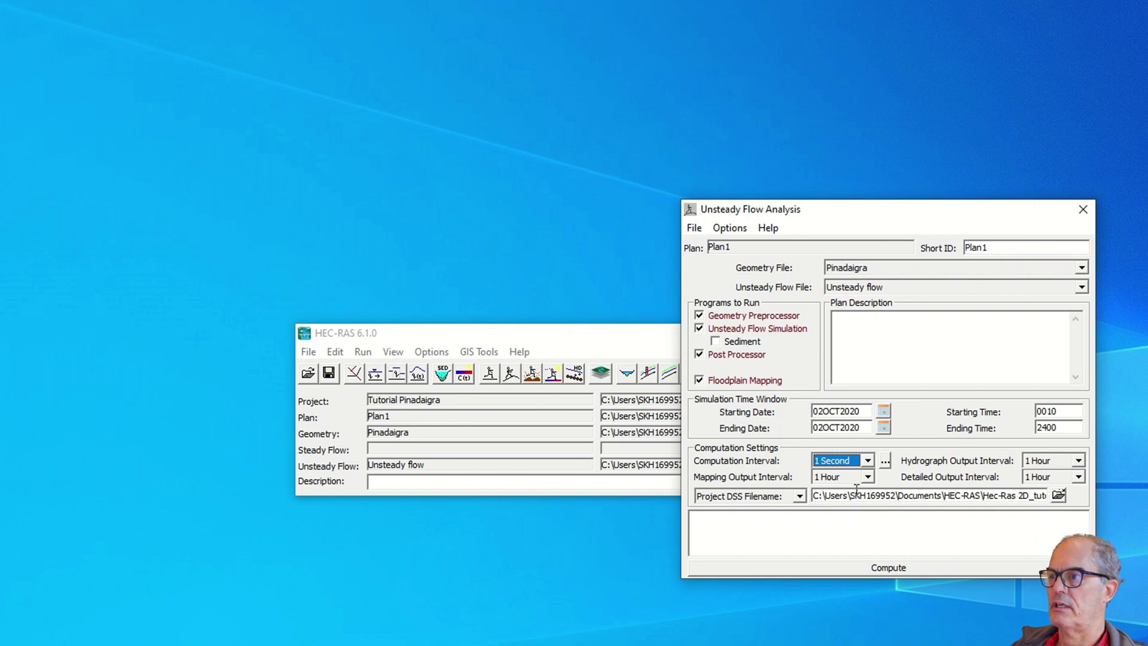
{"action": "left_click", "coordinate": [867, 460]}
Keep the 1 Second computation interval and set Mapping Output Interval to 1 Minute
{"action": "left_click", "coordinate": [869, 477]}
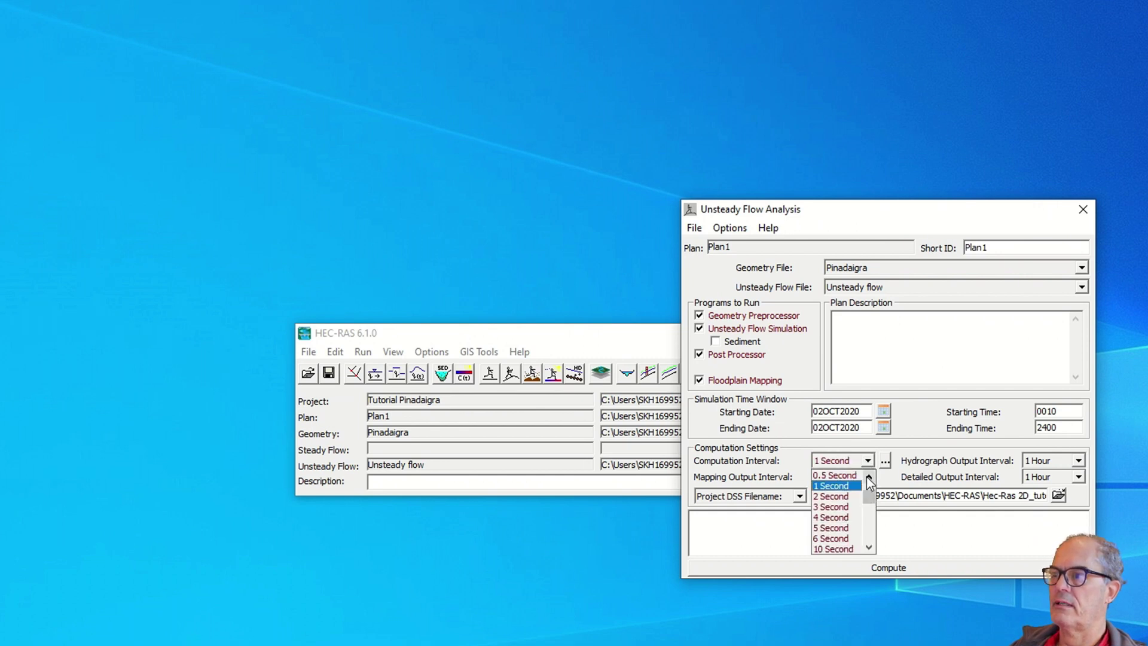
{"action": "left_click", "coordinate": [838, 486]}
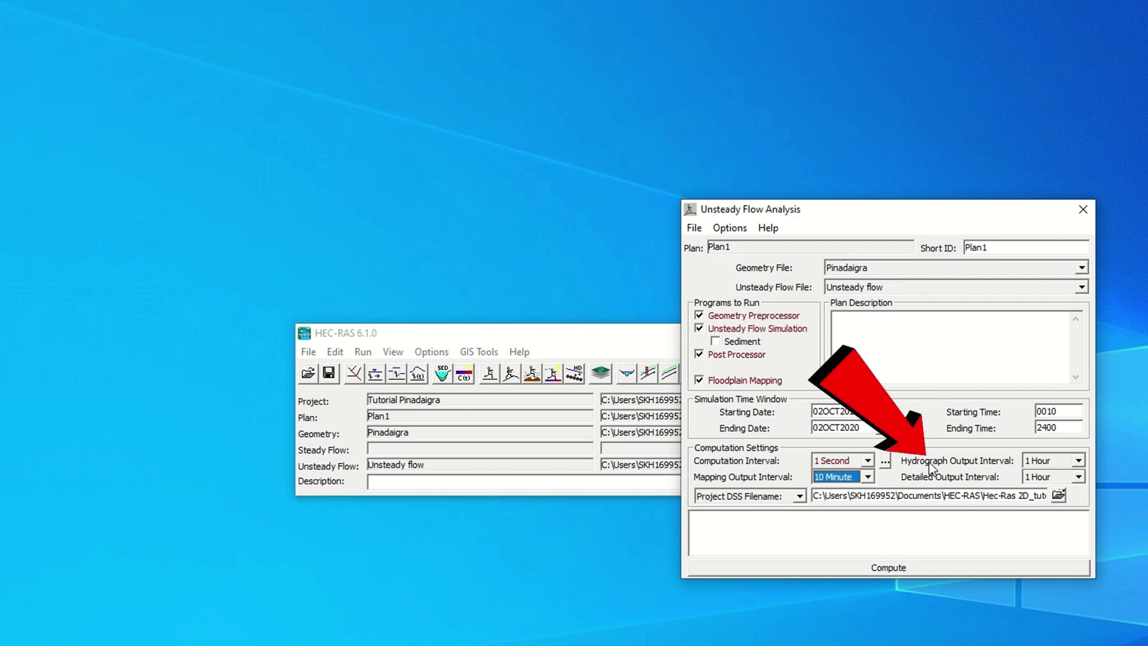
{"action": "left_click", "coordinate": [1079, 461]}
Set both Hydrograph and Detailed Output Intervals to 10 Minute
{"action": "left_click", "coordinate": [1080, 462]}
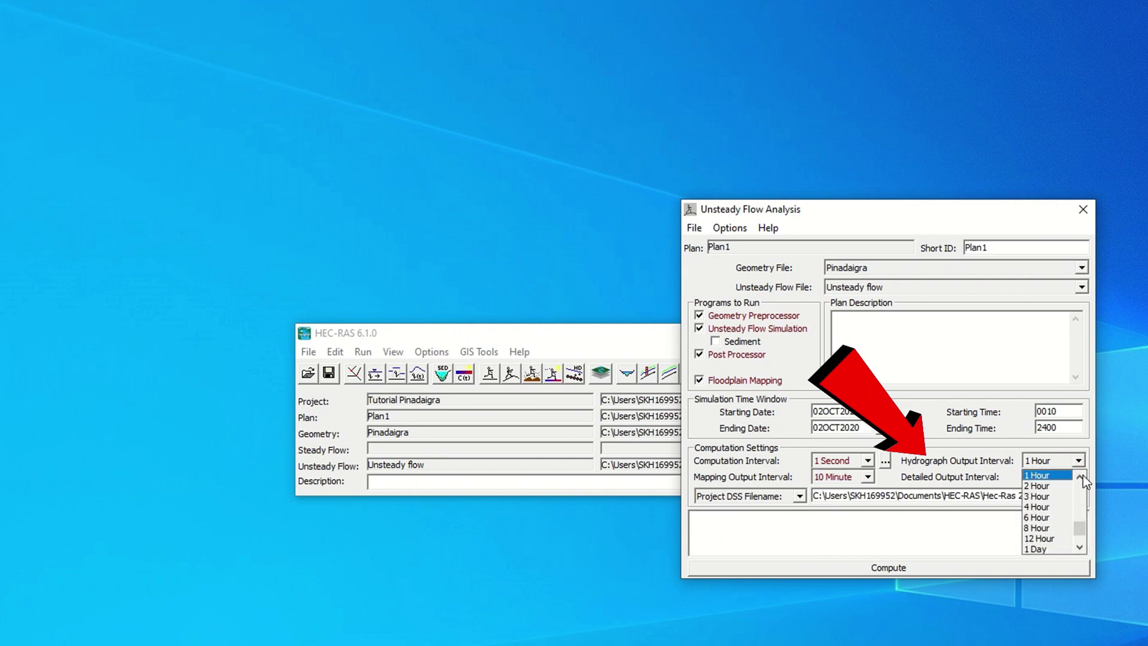
{"action": "left_click", "coordinate": [1048, 479]}
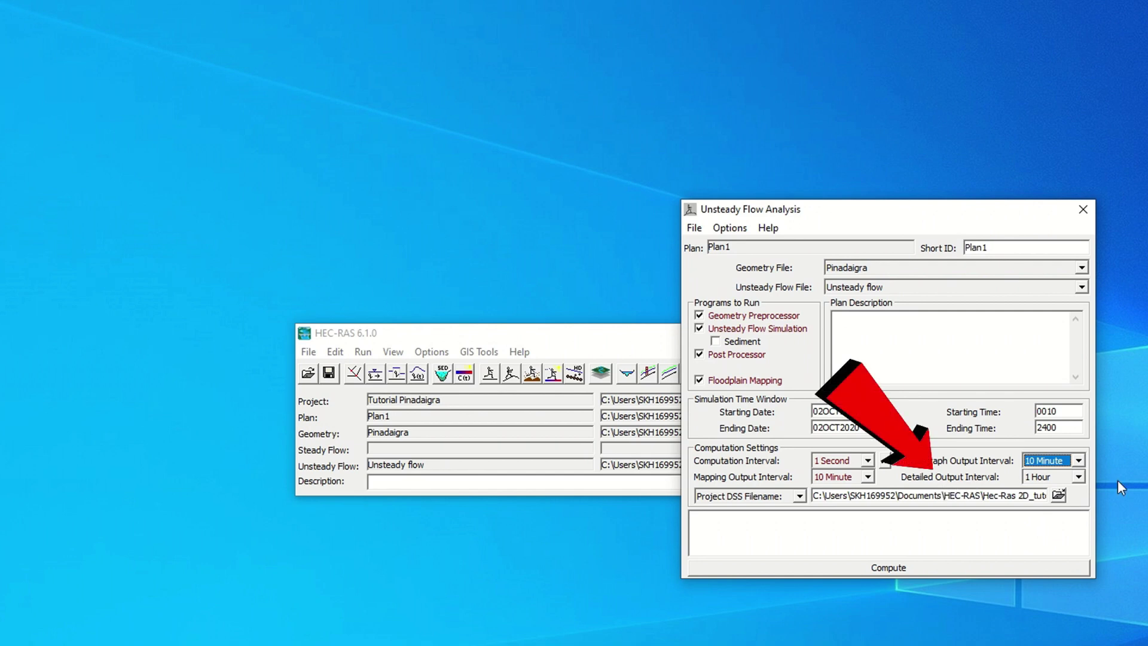
{"action": "left_click", "coordinate": [1078, 477]}
{"action": "left_click", "coordinate": [1080, 494]}
{"action": "left_click", "coordinate": [1055, 494]}
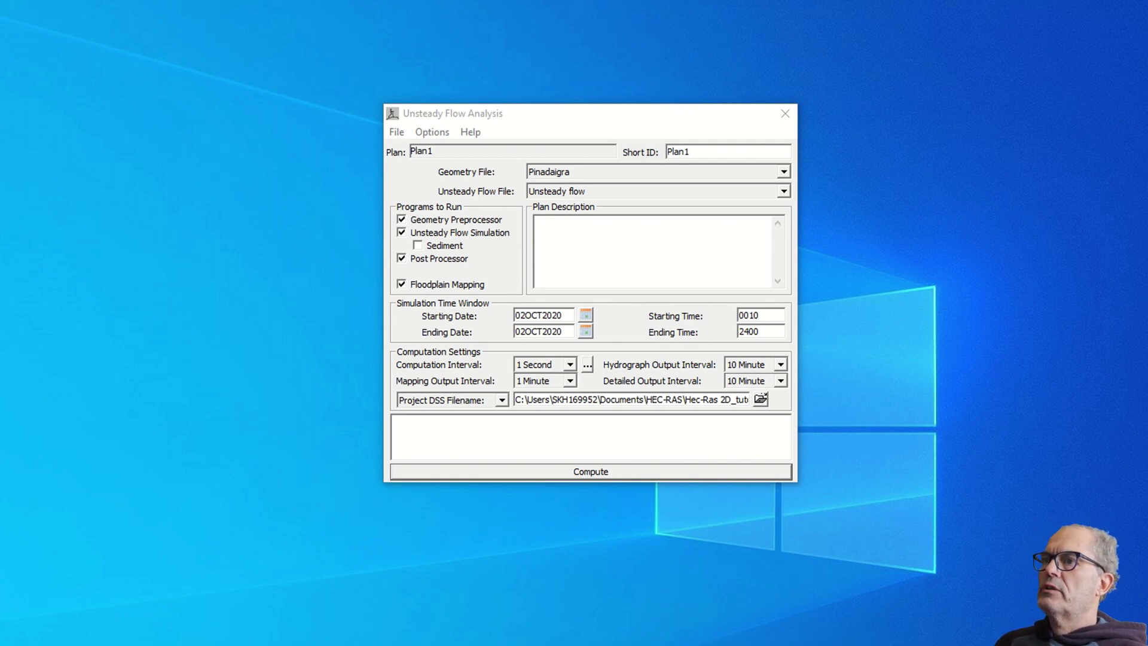
Choose Options > Computation Options and Tolerances in the Unsteady Flow Analysis window
{"action": "left_click", "coordinate": [433, 132]}
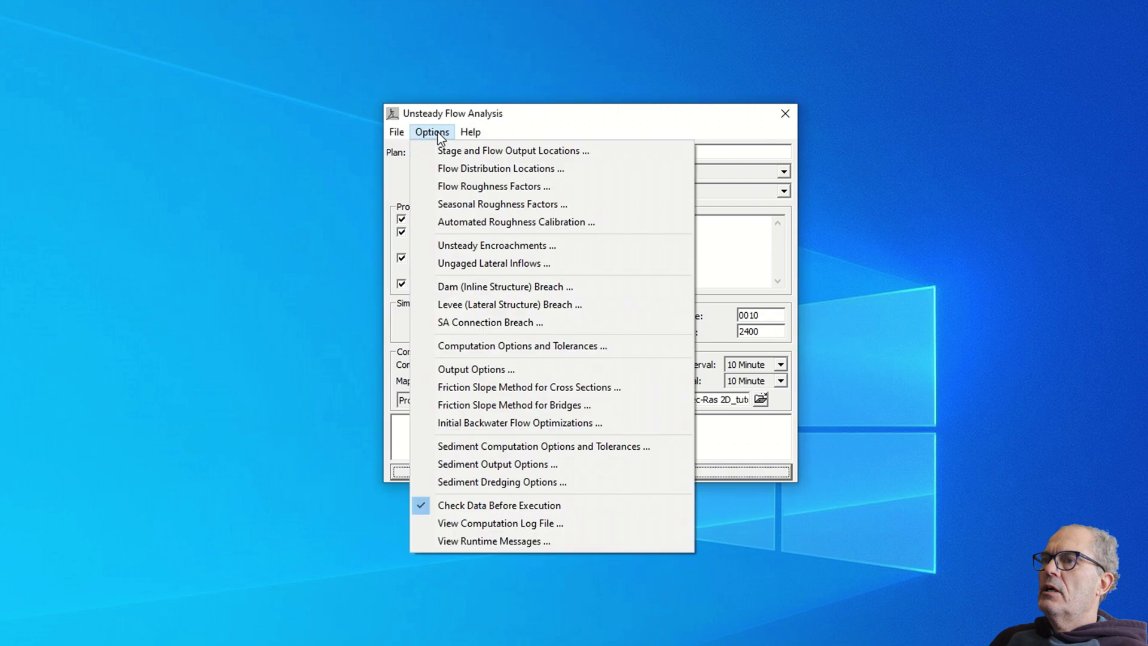
{"action": "left_click", "coordinate": [464, 347]}
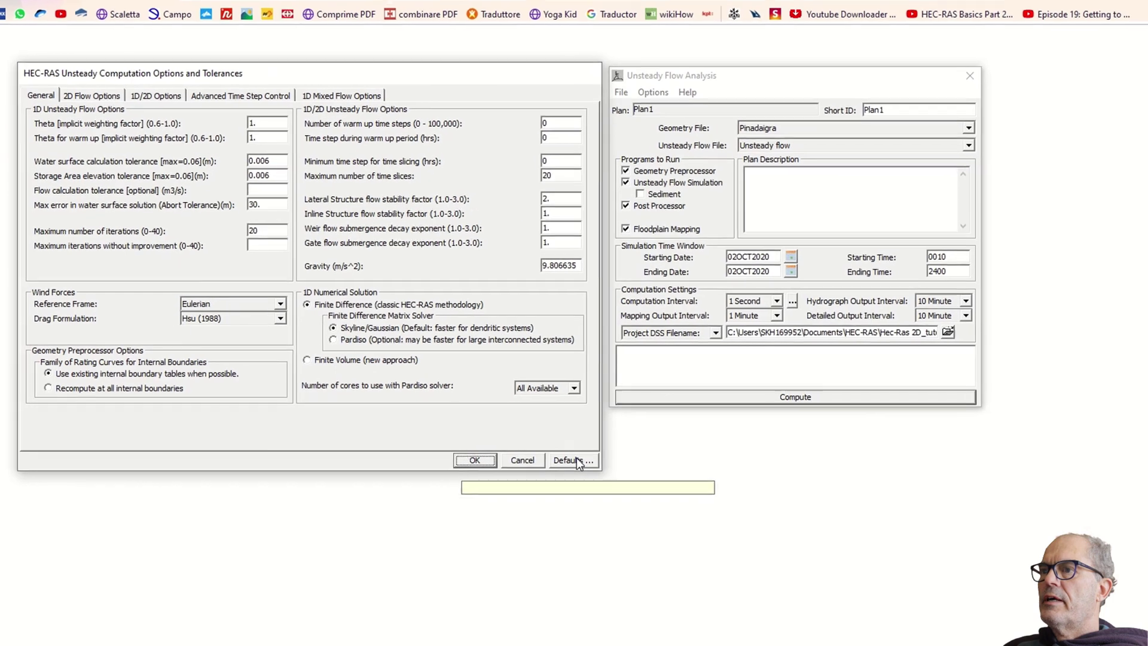
Reset all computation options and tolerances, on every tab, to defaults and confirm
{"action": "left_click", "coordinate": [576, 462]}
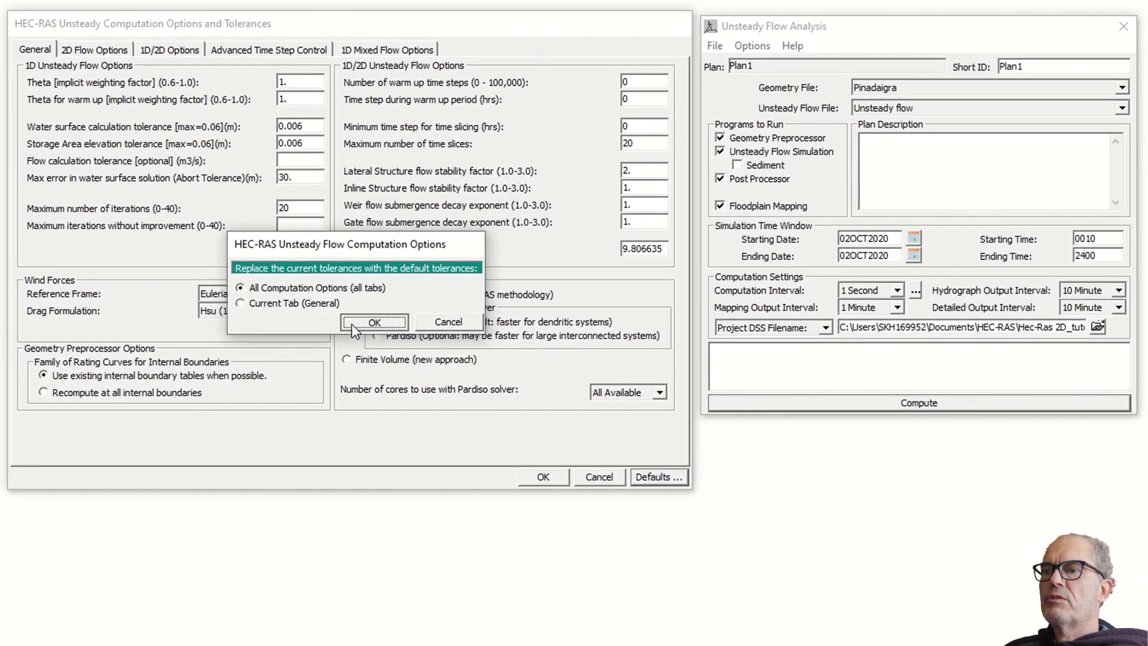
{"action": "left_click", "coordinate": [352, 324]}
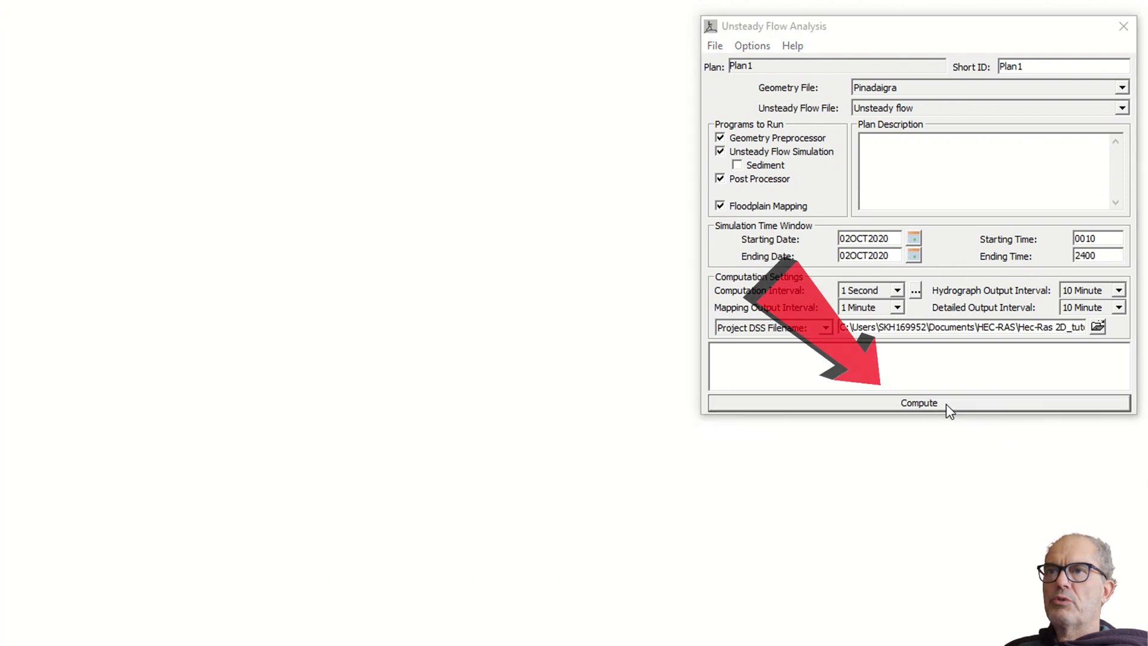
Start computing Plan1 and move the plan window beside the Computations progress window
{"action": "left_click", "coordinate": [946, 404]}
{"action": "left_click_drag", "start_coordinate": [984, 31], "coordinate": [1147, 28]}
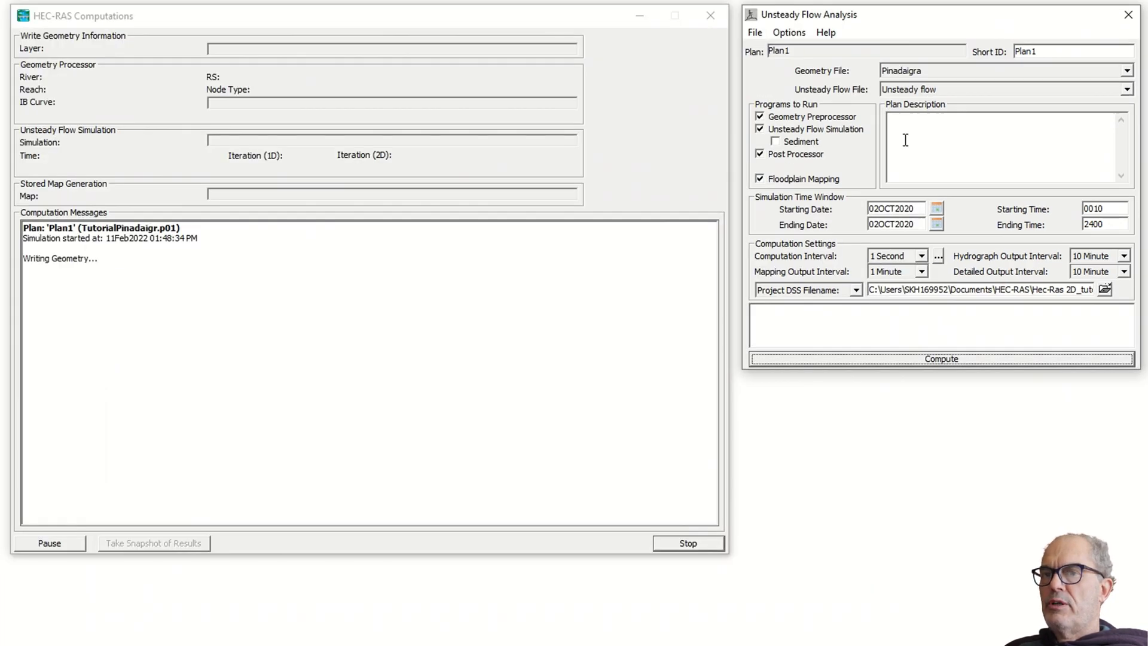